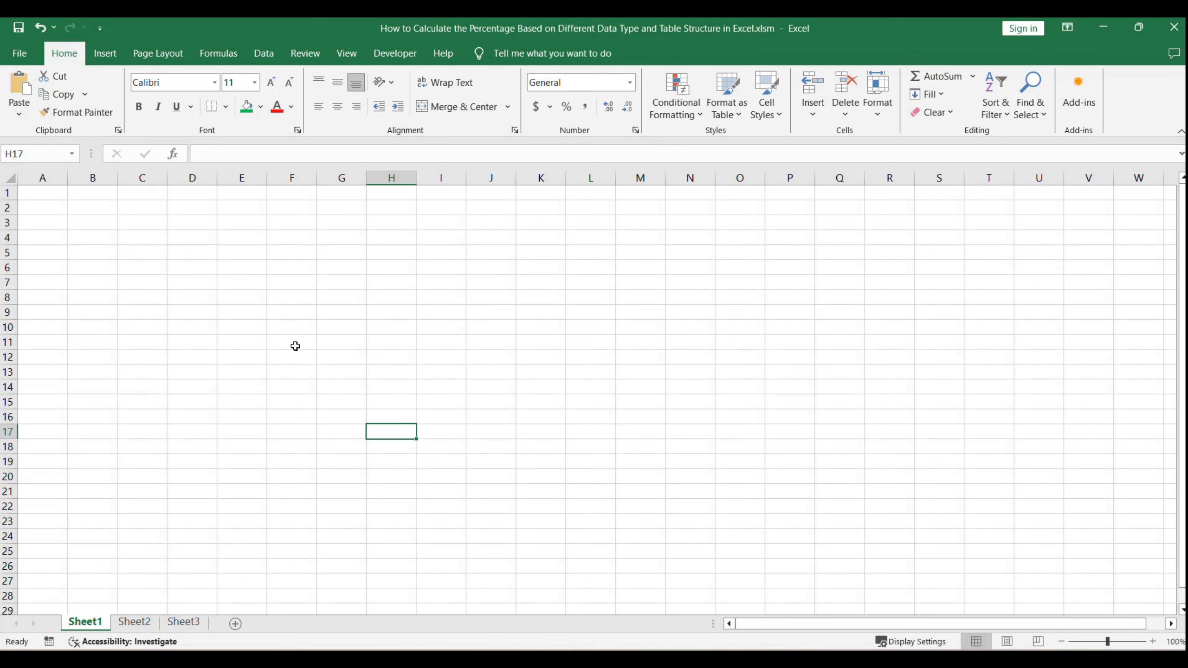
Step: Open Sheet2 and review the Method 1 notes on using the COUNTIF and COUNTA functions
left_click(148, 629)
left_click(855, 281)
left_click_drag(855, 281, 1087, 313)
left_click(1018, 340)
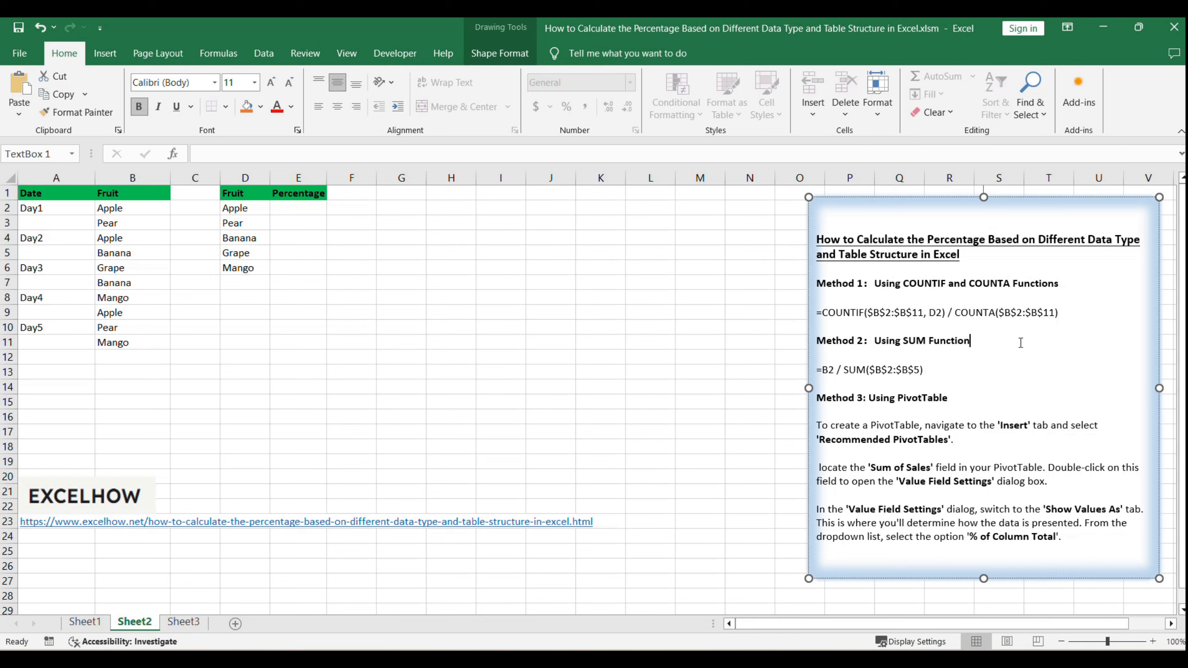
left_click(468, 341)
Step: Enter =COUNTIF($B$2:$B$11,D2)/COUNTA($B$2:$B$11) in E2 as Apple's percentage and fill it down to E6
left_click(301, 189)
left_click(302, 182)
left_click(301, 210)
double_click(300, 208)
type("=COUNTIF($B$2:$B$11,D2)/COUNTA($B$2:$B$11)")
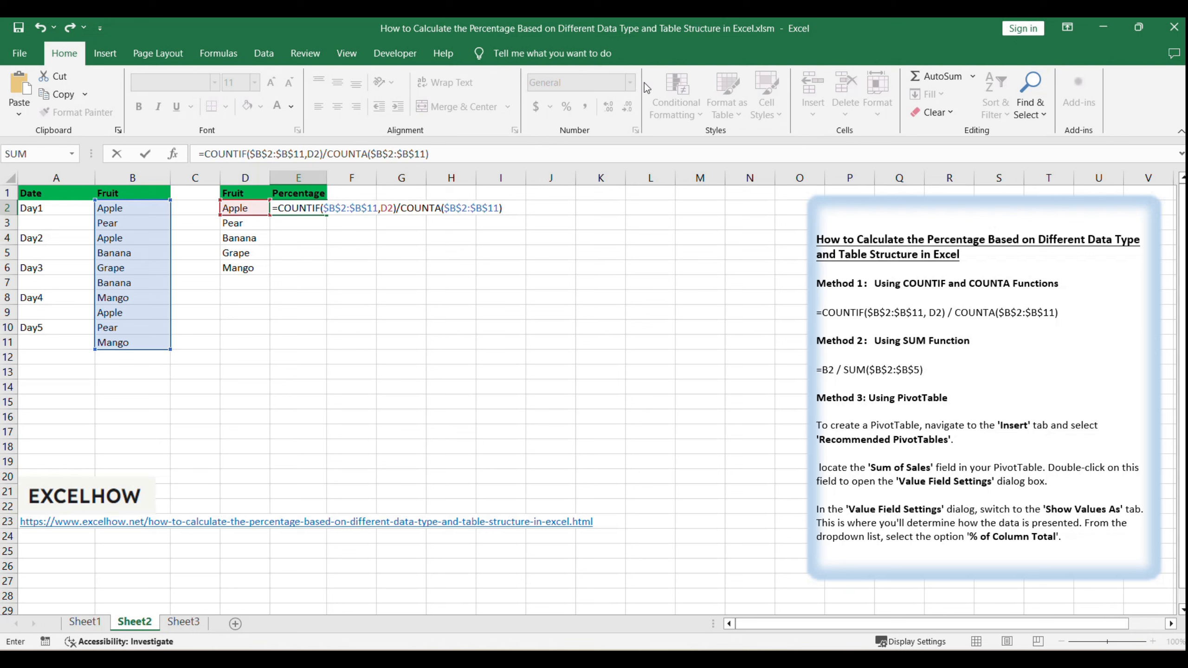
left_click(468, 153)
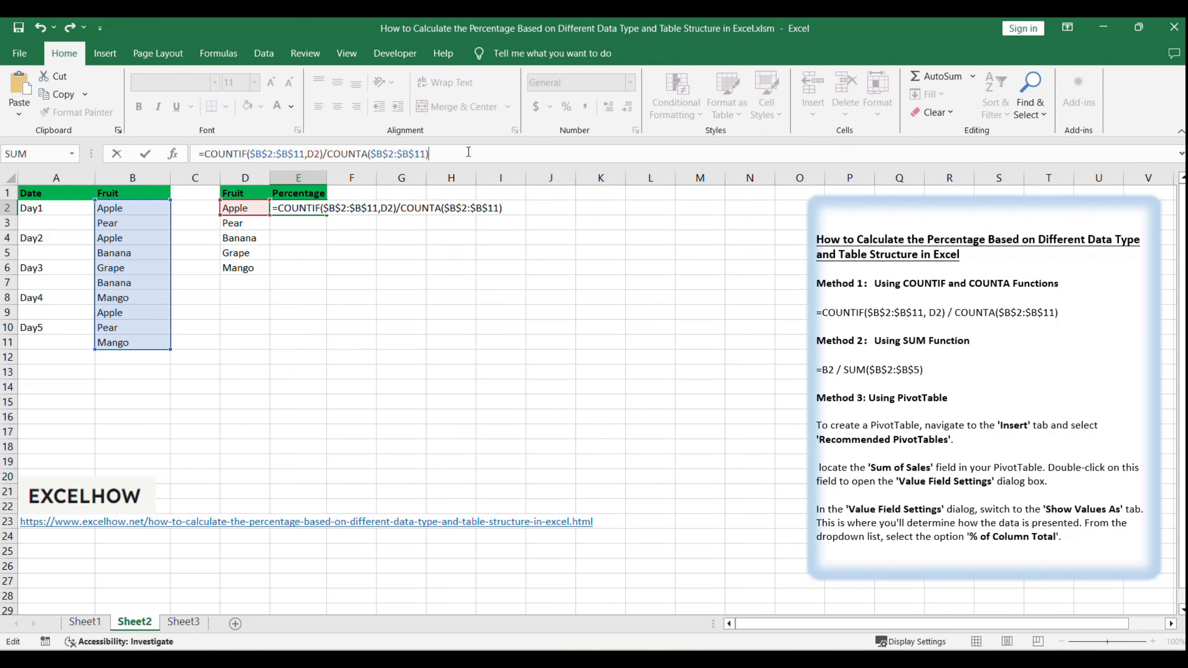
key("Return")
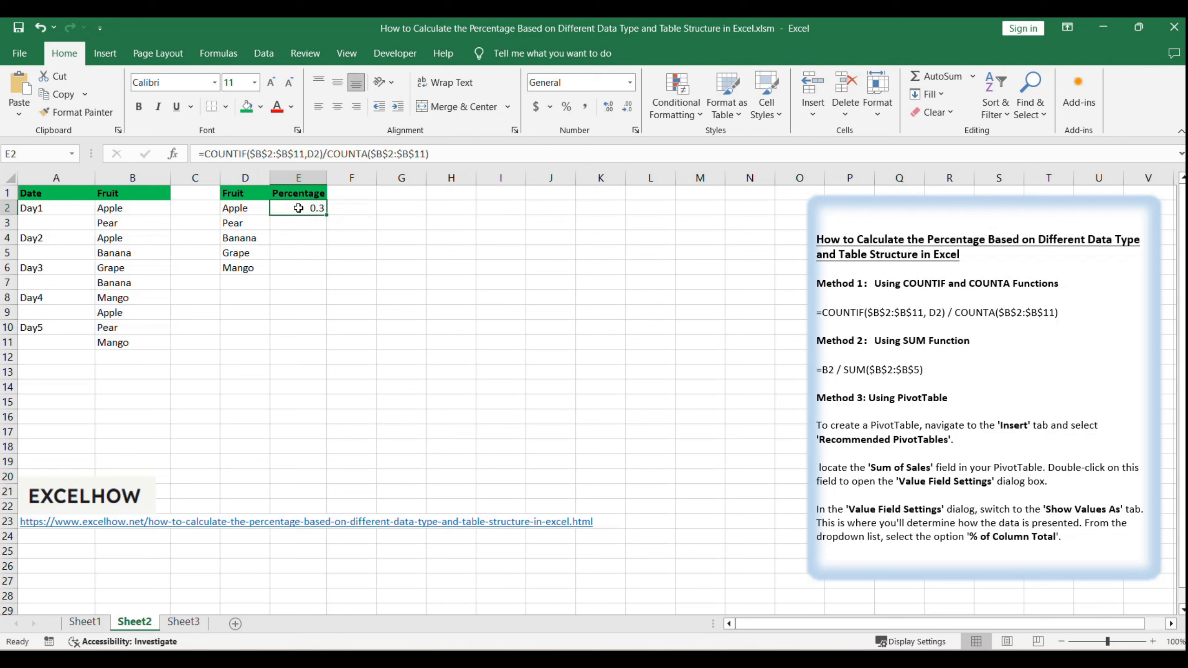
left_click_drag(326, 215, 322, 267)
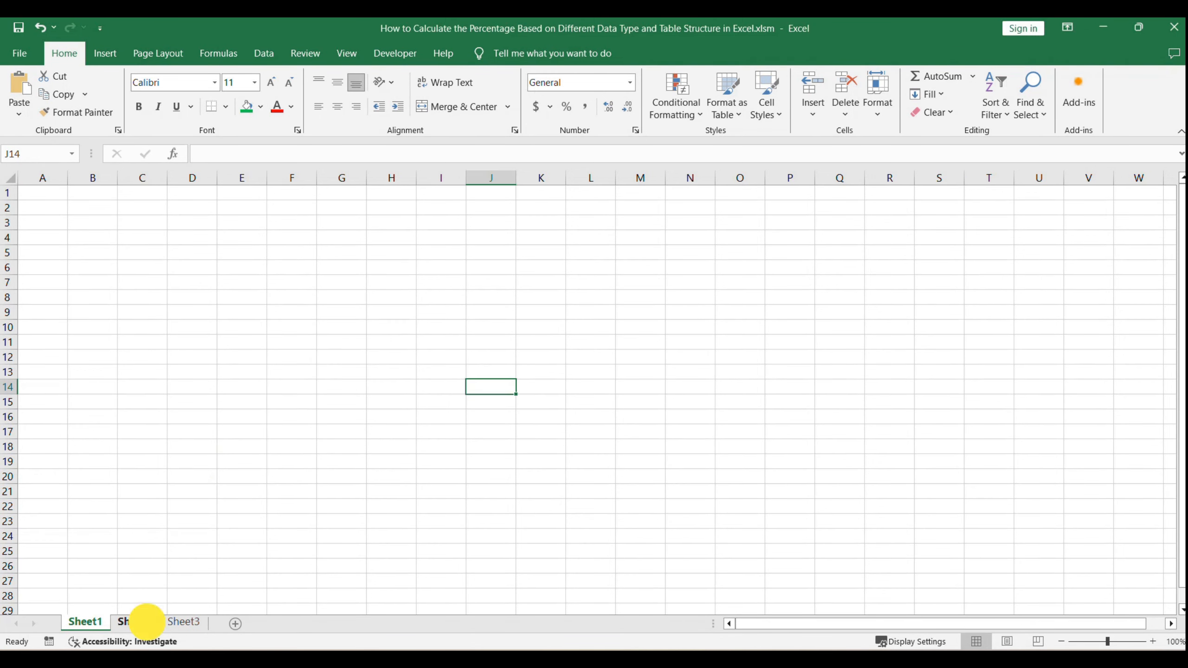
Step: Open Sheet2 with the product sales table and review the Method 2 notes on using the SUM function
left_click(140, 621)
left_click(970, 425)
left_click_drag(852, 340, 1004, 367)
left_click(1003, 386)
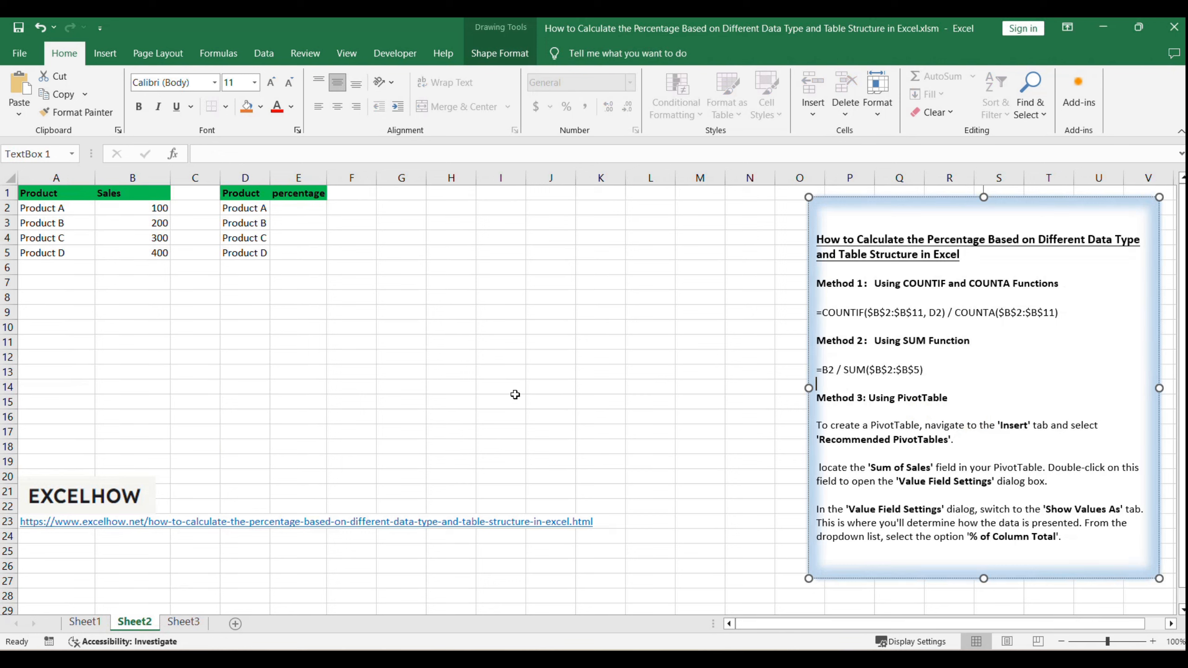
left_click(230, 367)
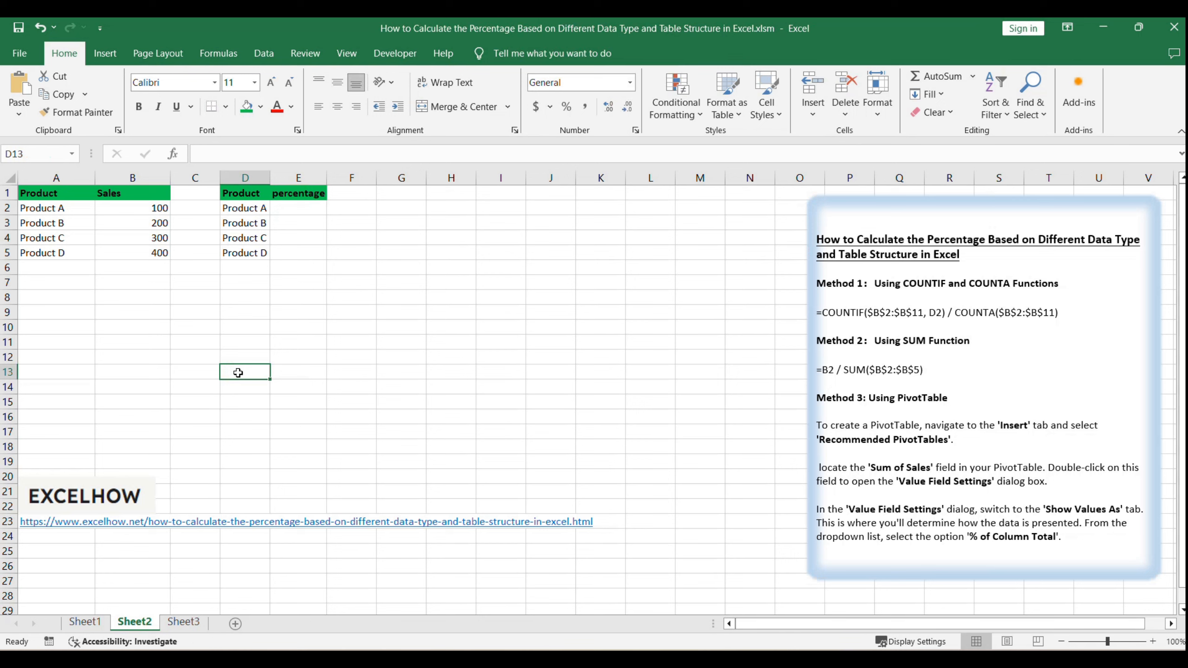
Step: Enter =B2 / SUM($B$2:$B$5) in E2 as Product A's percentage and fill it down to E5
left_click(299, 178)
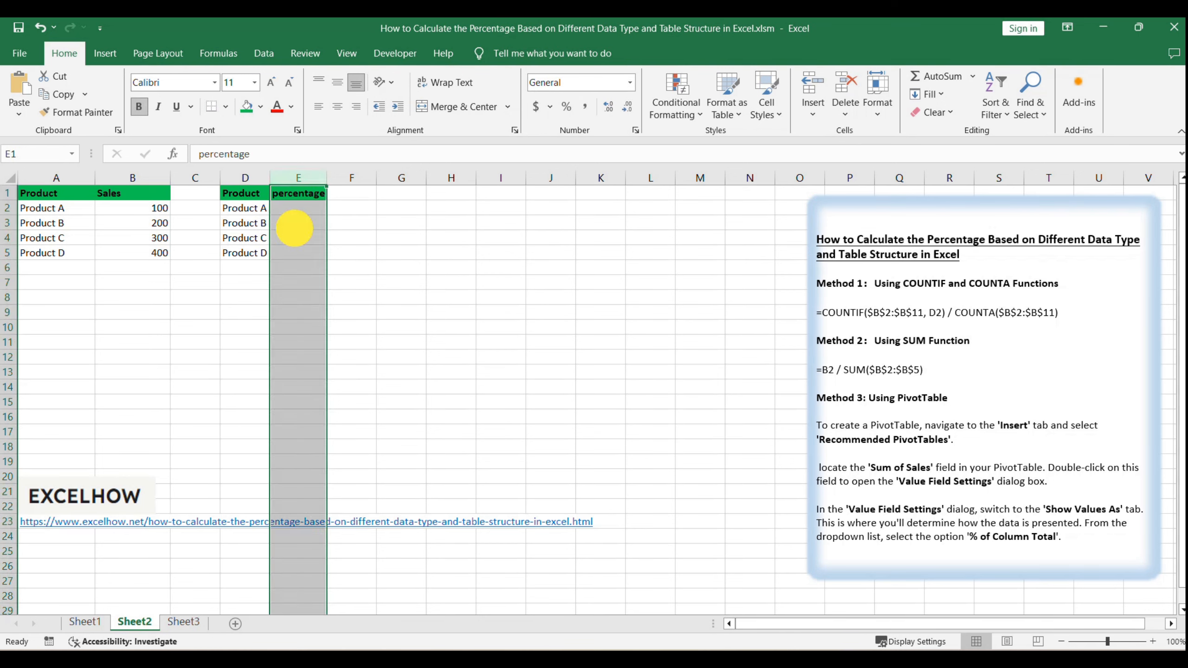
left_click(297, 210)
double_click(296, 210)
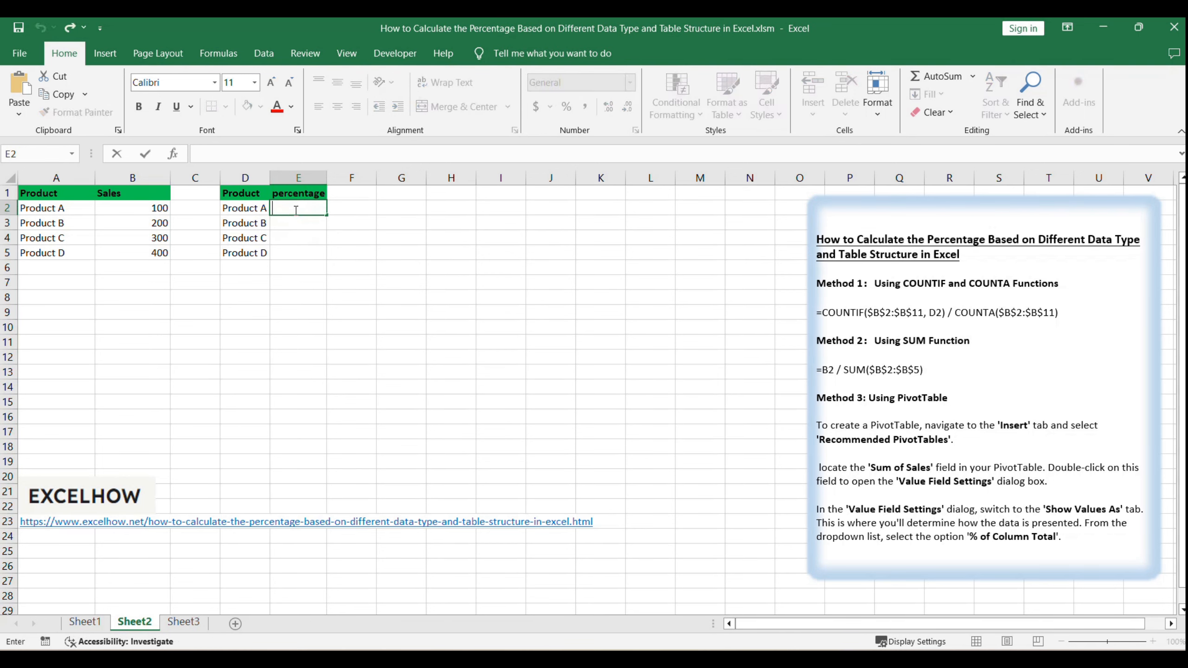
type("=B2 / SUM($B$2:$B$5)")
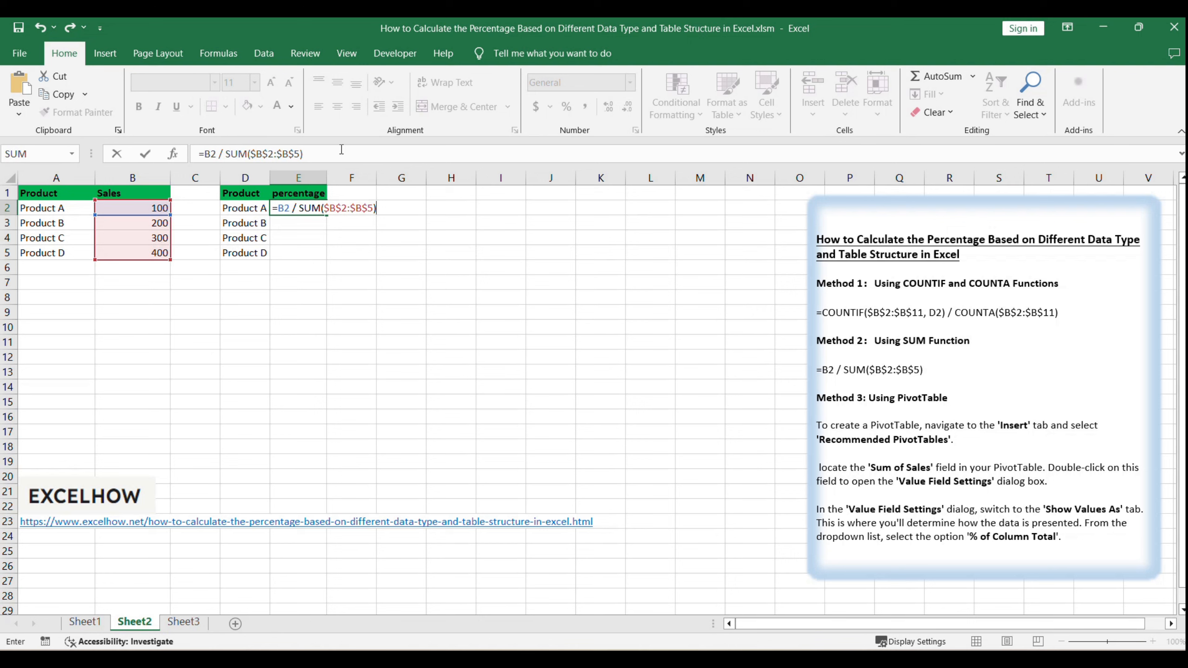
key("Return")
left_click(313, 208)
left_click_drag(325, 215, 323, 259)
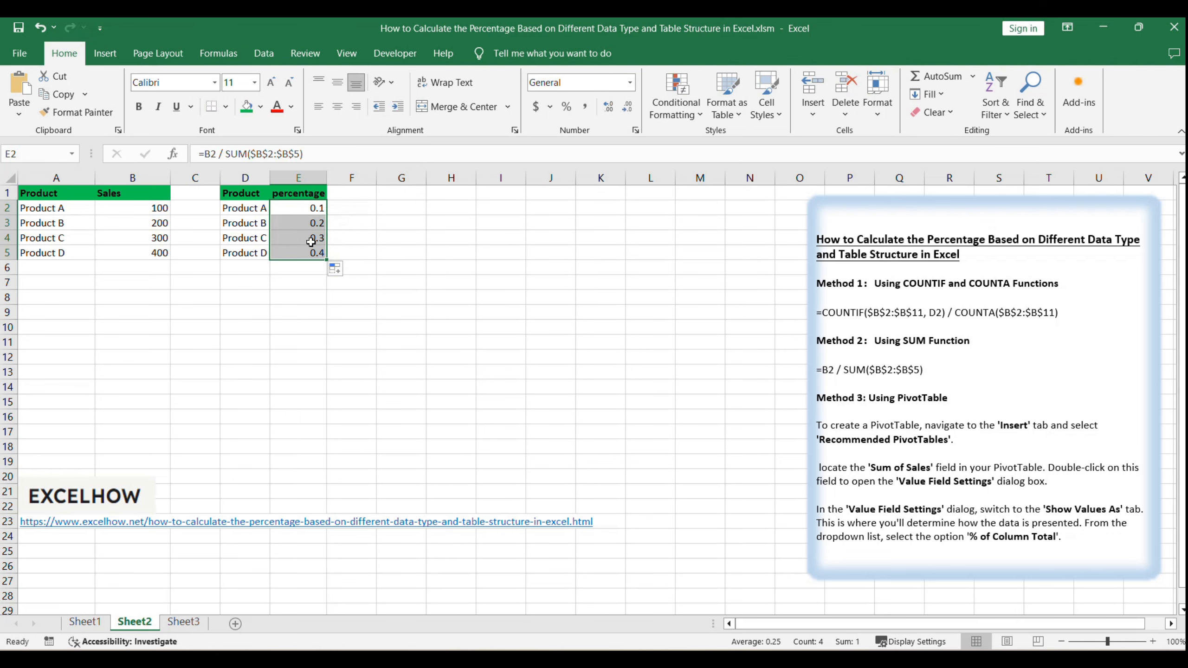
left_click(383, 297)
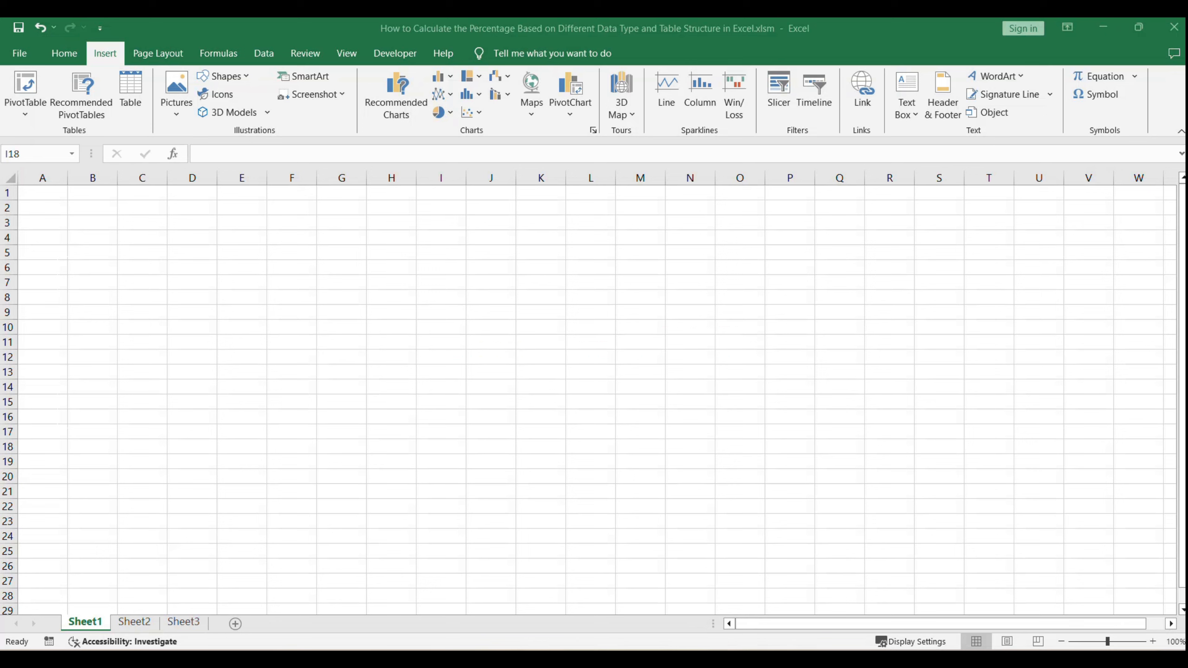
Step: Insert the recommended Sum of Sales by Product PivotTable using Sheet2 range A1:C17 as its source
left_click(135, 622)
left_click(422, 340)
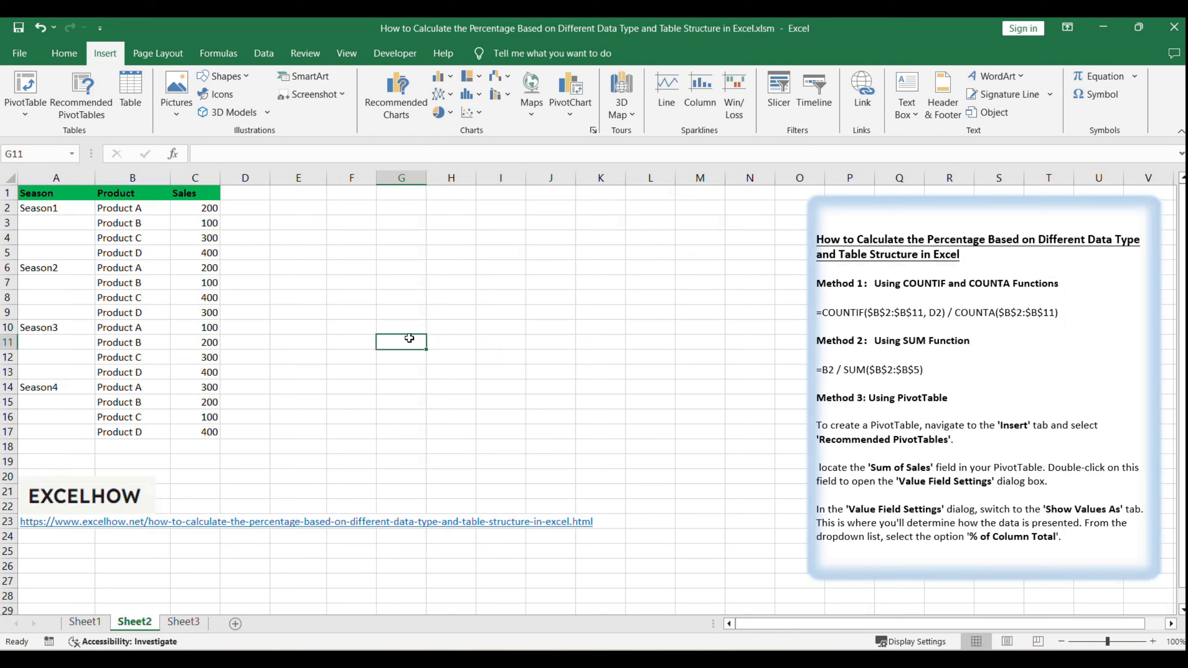
left_click(90, 112)
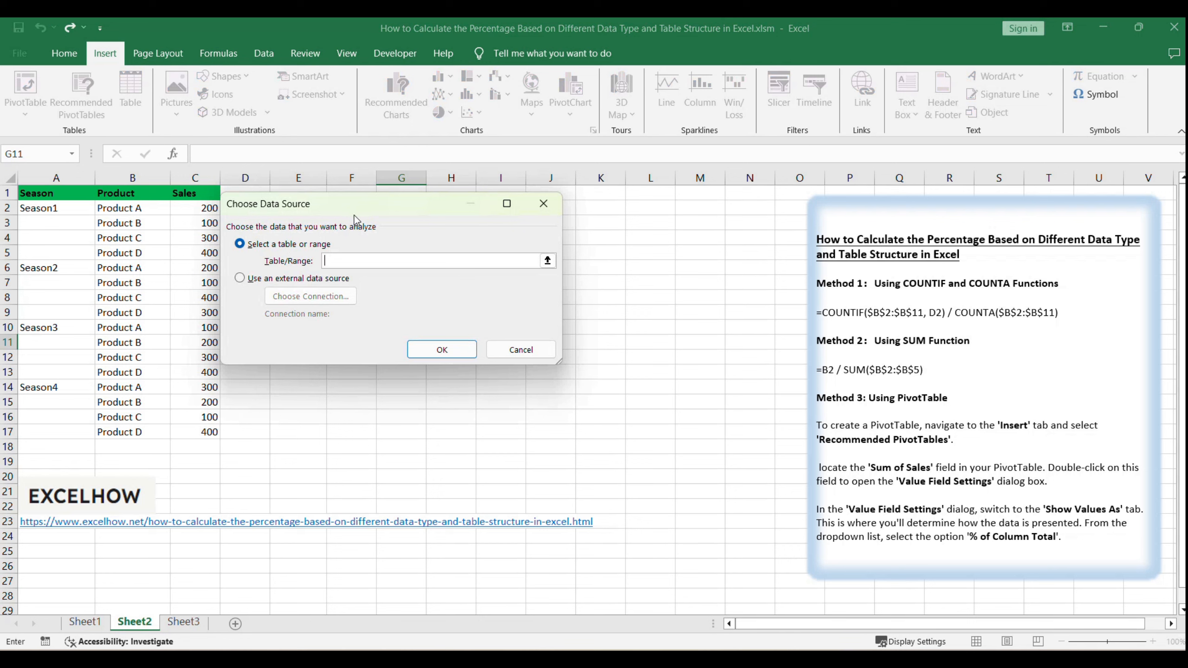
left_click(548, 261)
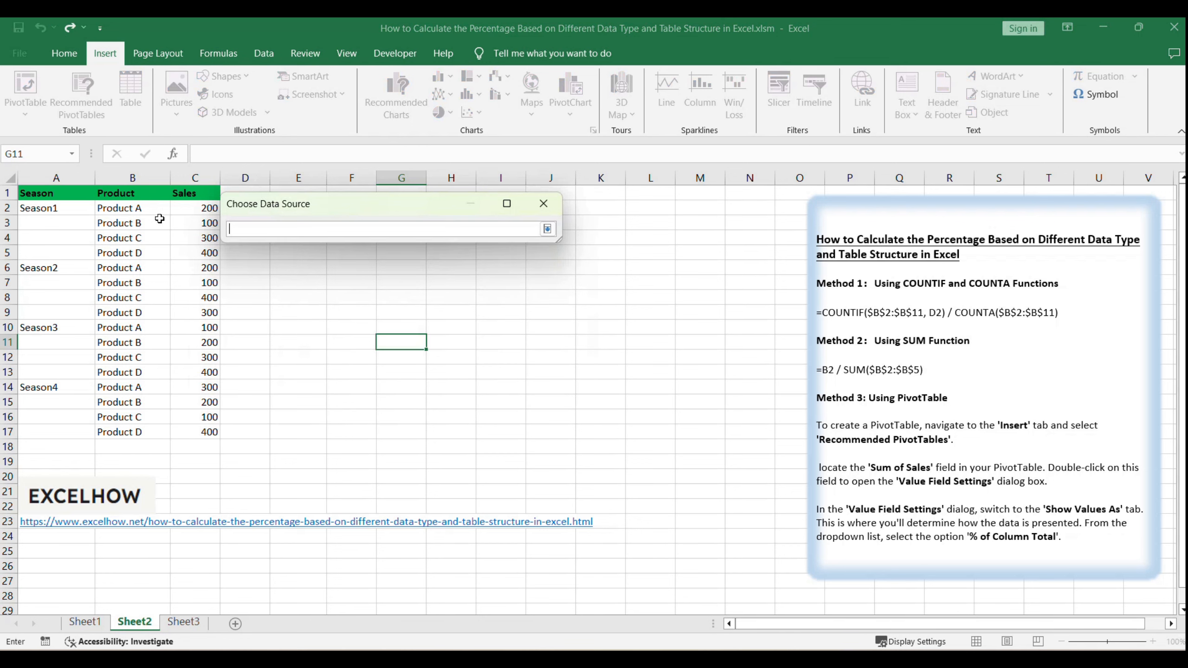
left_click_drag(40, 192, 204, 433)
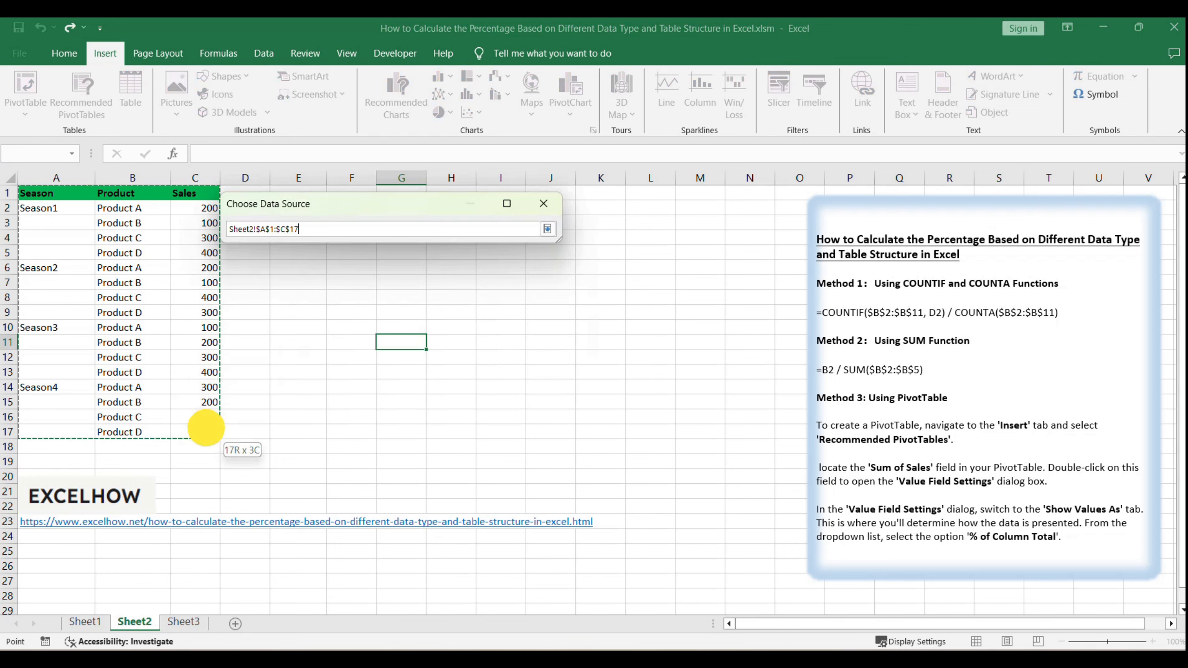
left_click(547, 229)
left_click_drag(431, 261, 324, 261)
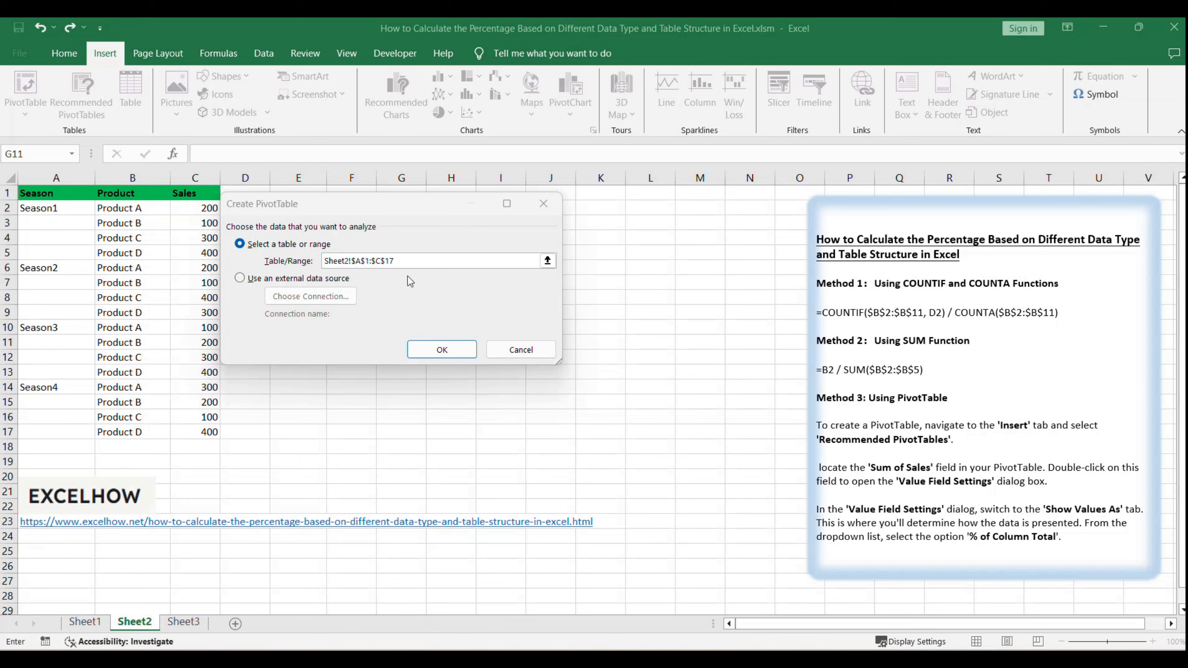
left_click(434, 350)
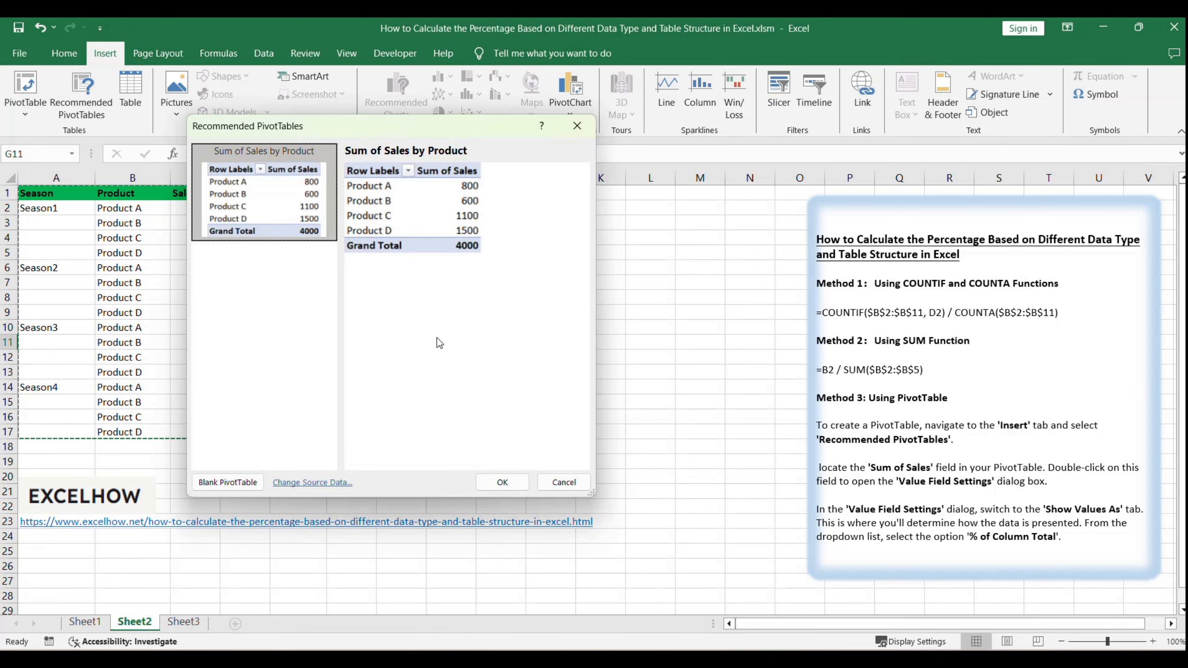
left_click(502, 482)
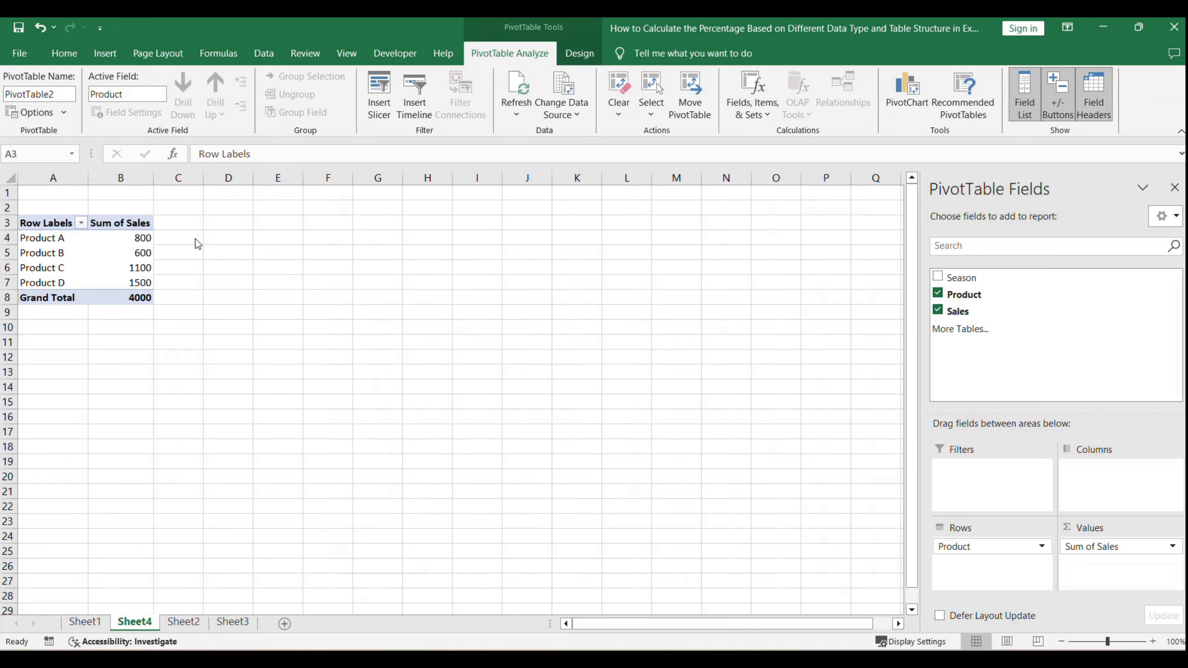
left_click(58, 224)
left_click(120, 224)
left_click(213, 279)
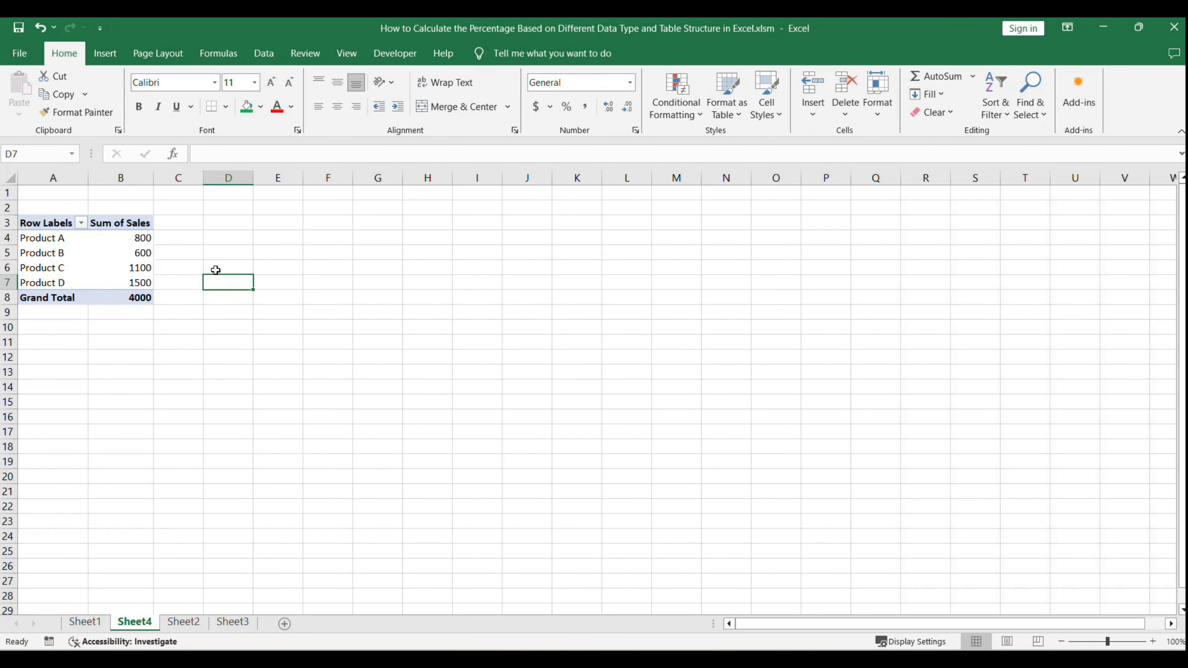
Step: In the value field settings of Sum of Sales, show the values as % of Column Total
left_click(107, 223)
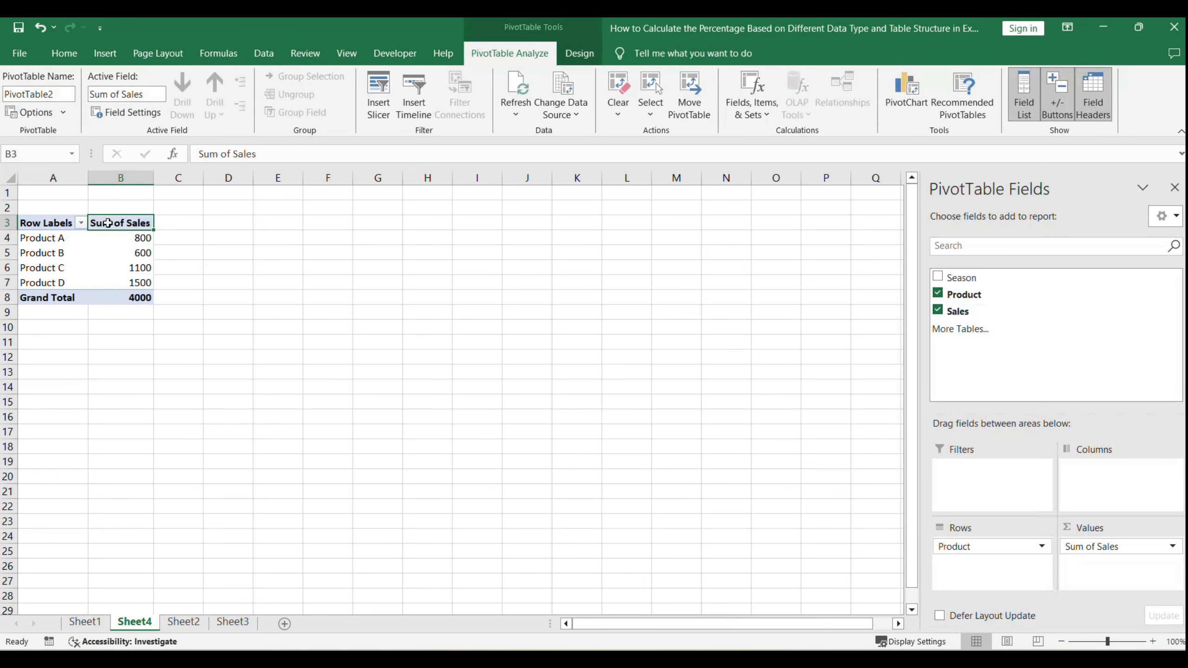
double_click(131, 219)
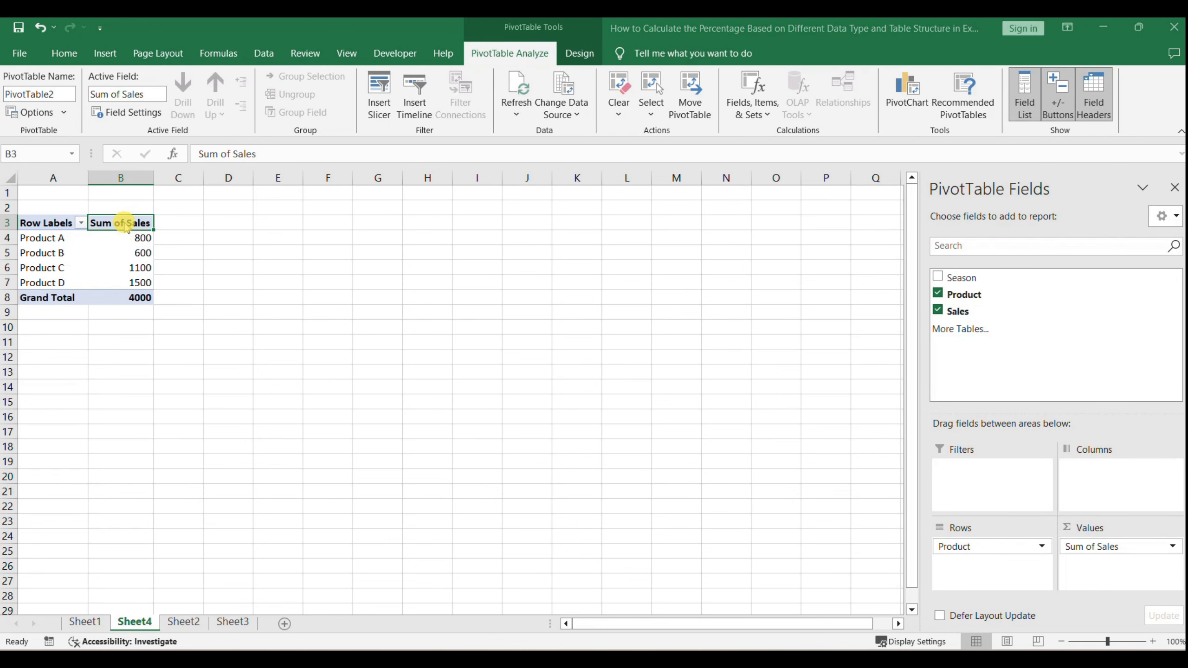
left_click_drag(335, 168, 413, 236)
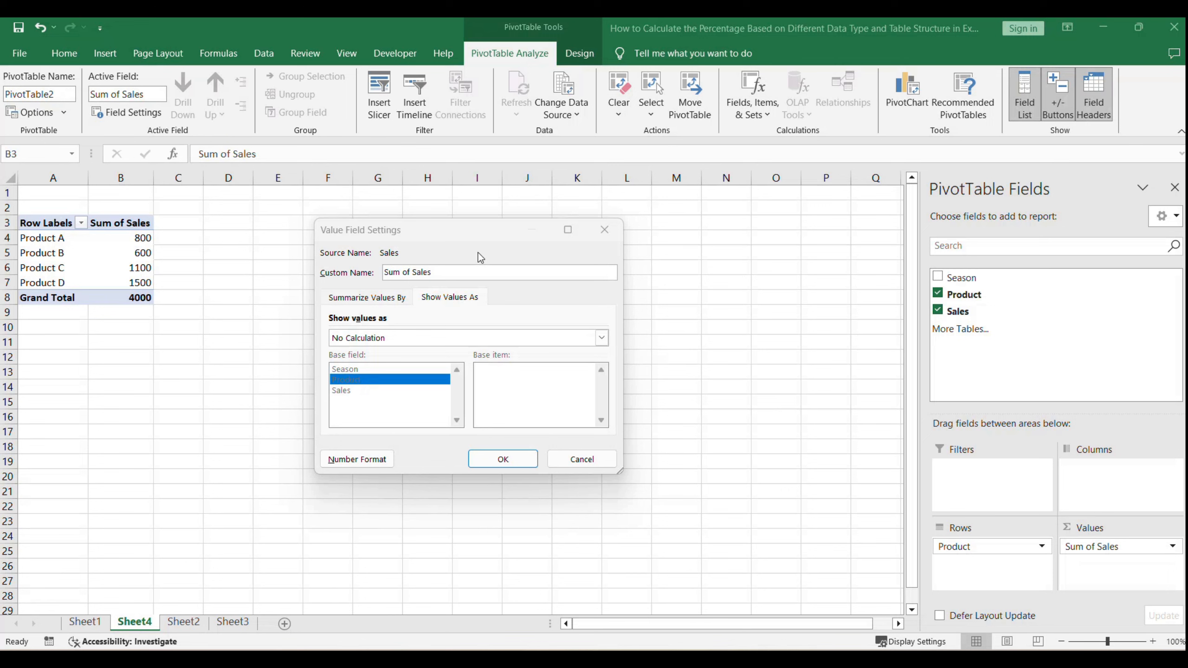
left_click(451, 226)
left_click(451, 297)
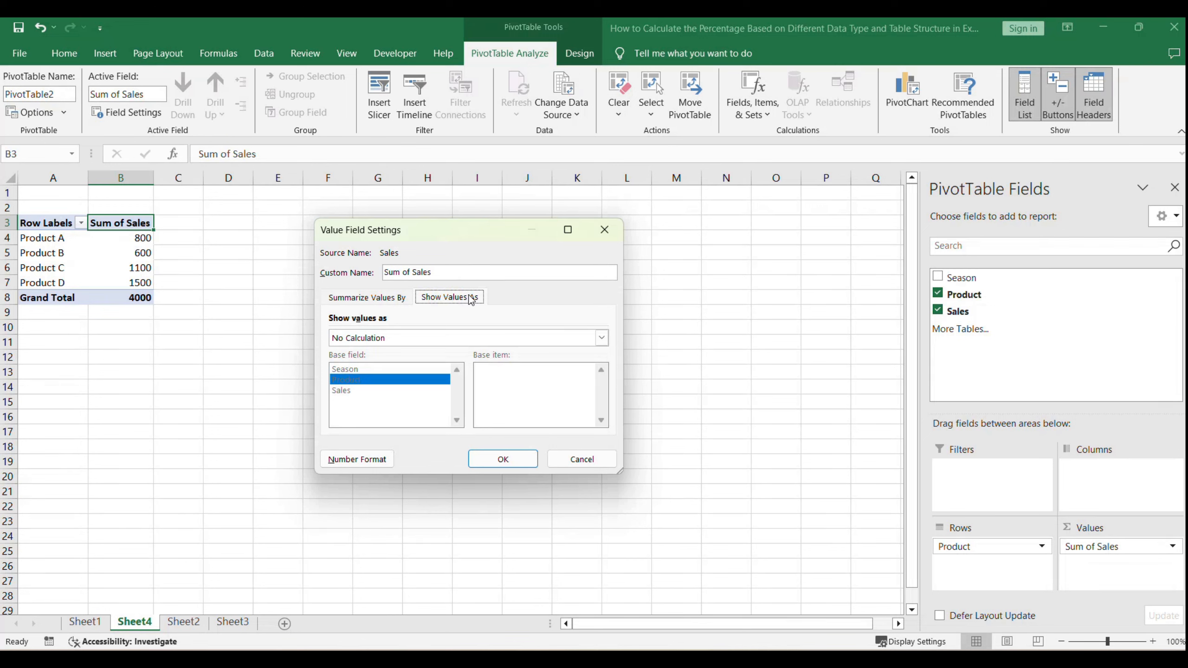
left_click(433, 339)
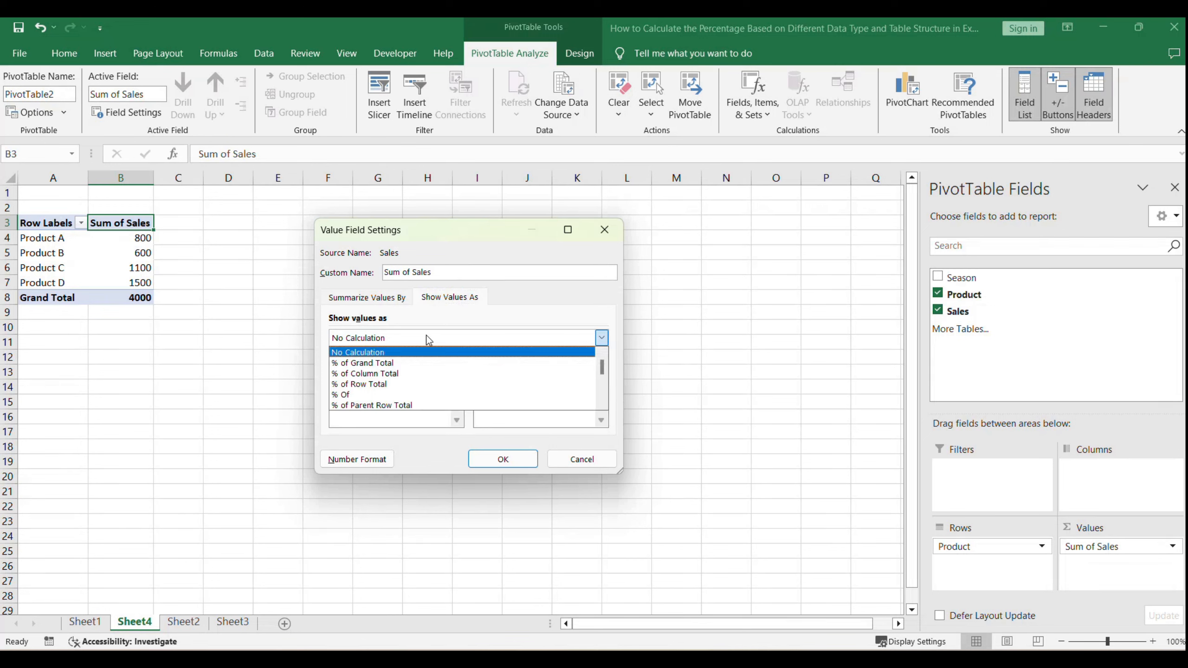
left_click(395, 376)
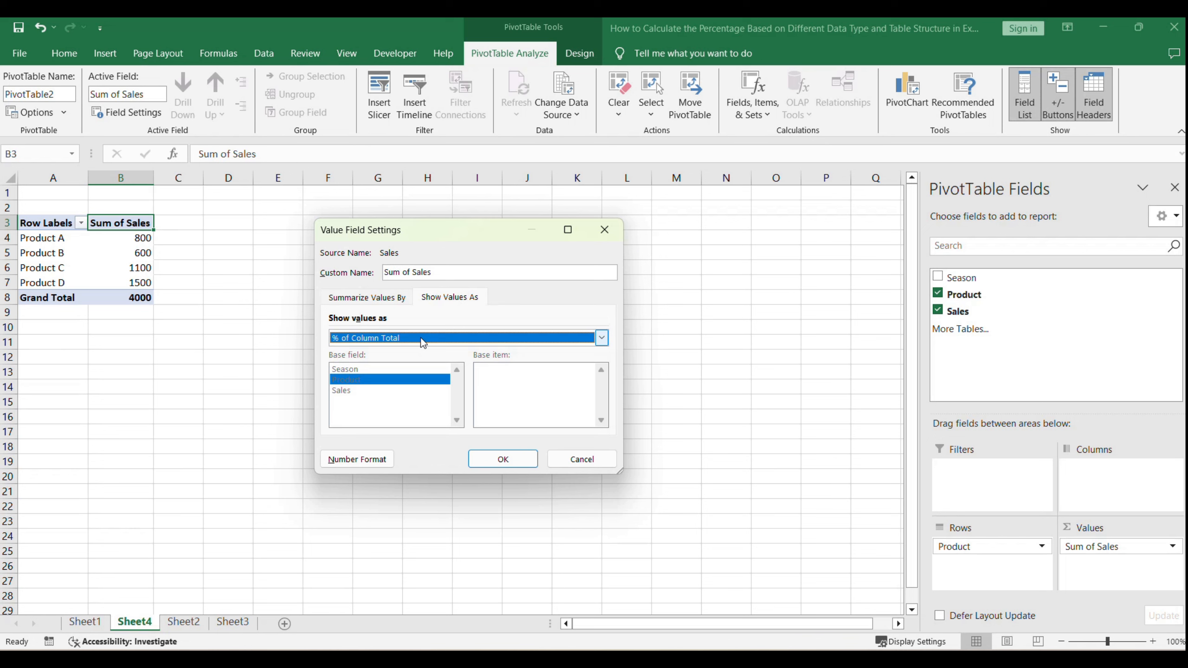
Step: Set the value field's custom name to 'Percentage of Sales, keeping the leading apostrophe, and apply the field settings
left_click_drag(454, 270, 267, 258)
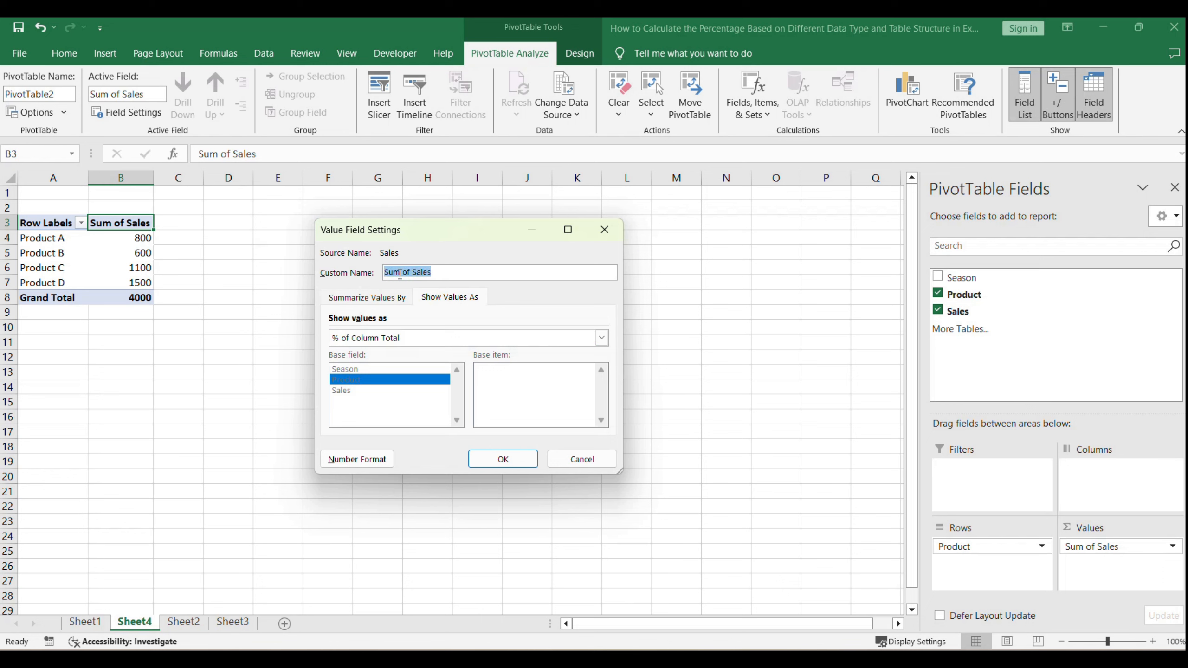
type("'Percentage of Sales")
left_click_drag(465, 273, 318, 273)
left_click(485, 274)
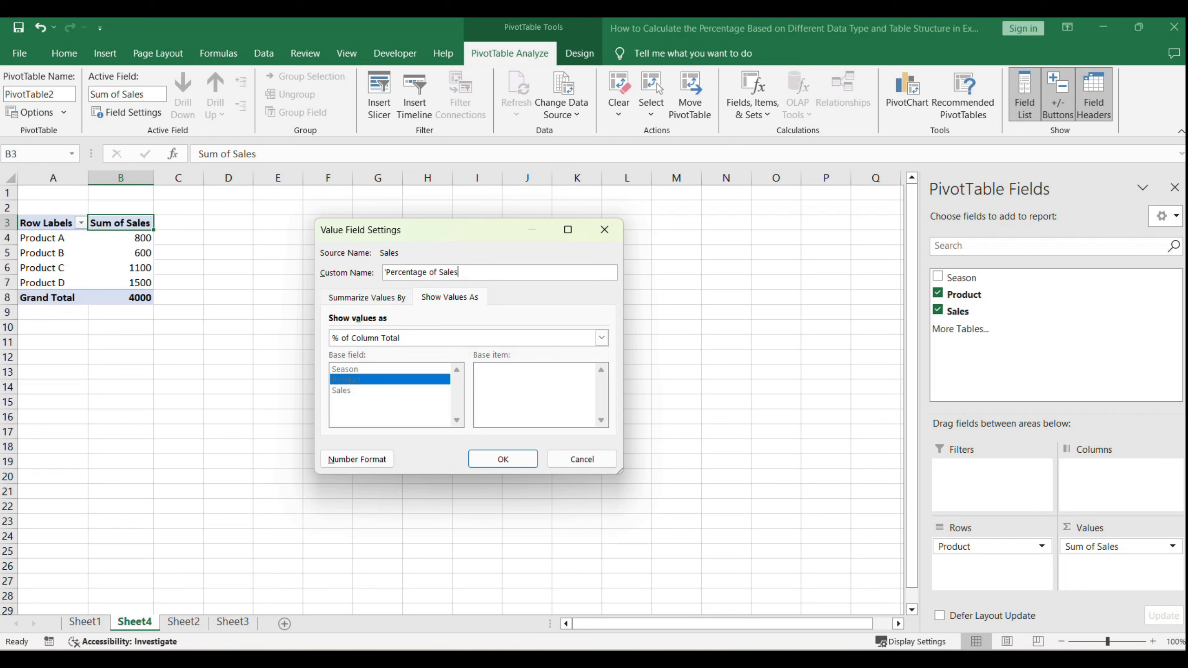
key("Return")
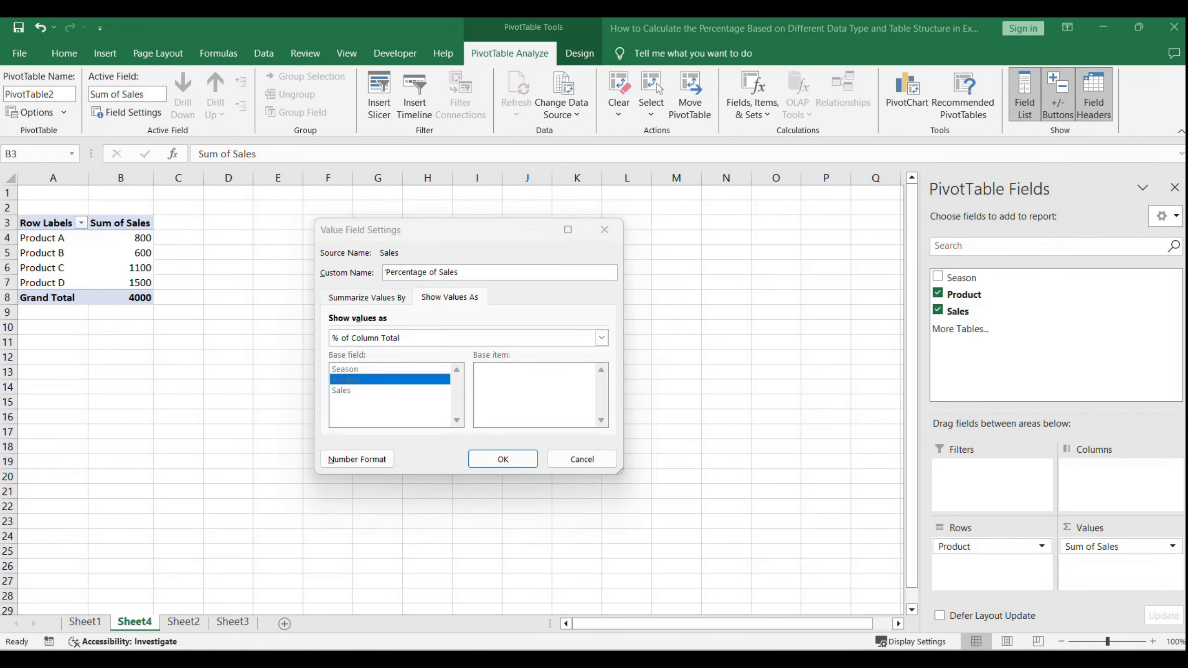
left_click(427, 221)
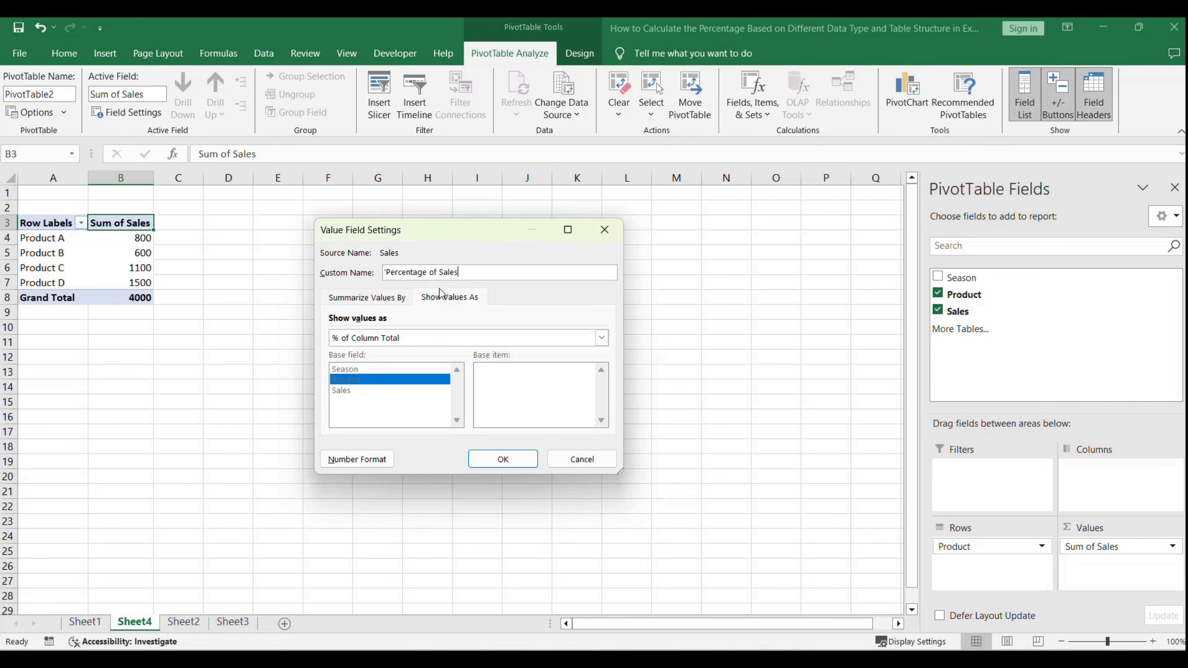
left_click(509, 461)
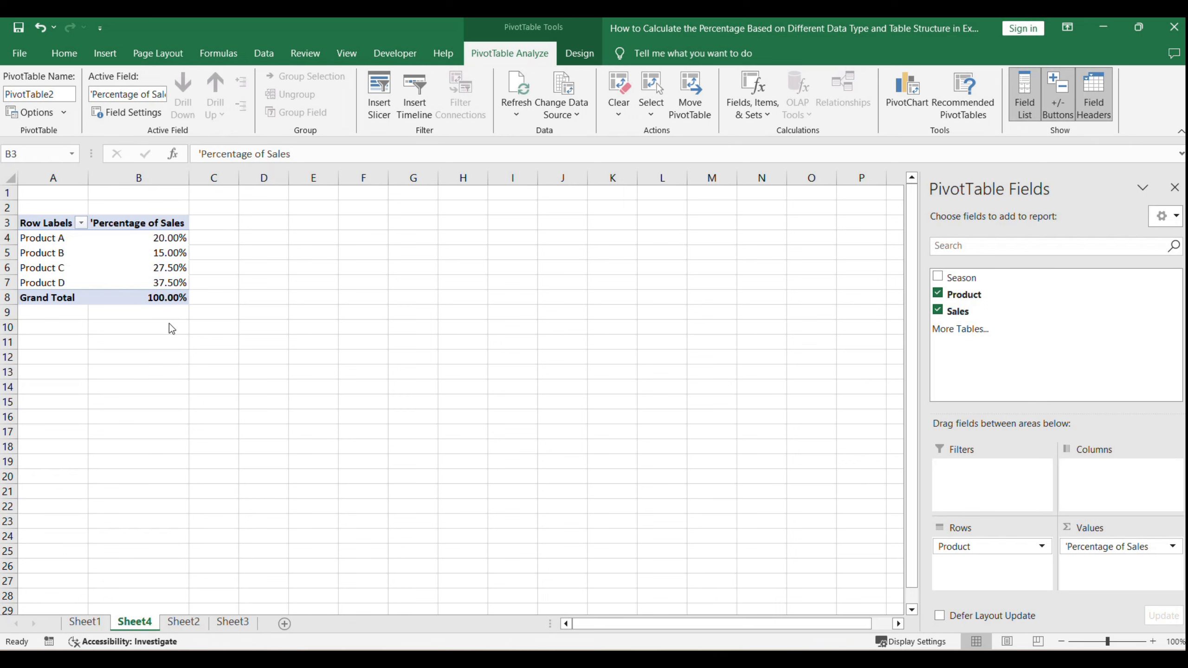
Step: Check the sales percentages of the individual products in the PivotTable
left_click(171, 268)
left_click(169, 254)
left_click(168, 239)
left_click(167, 254)
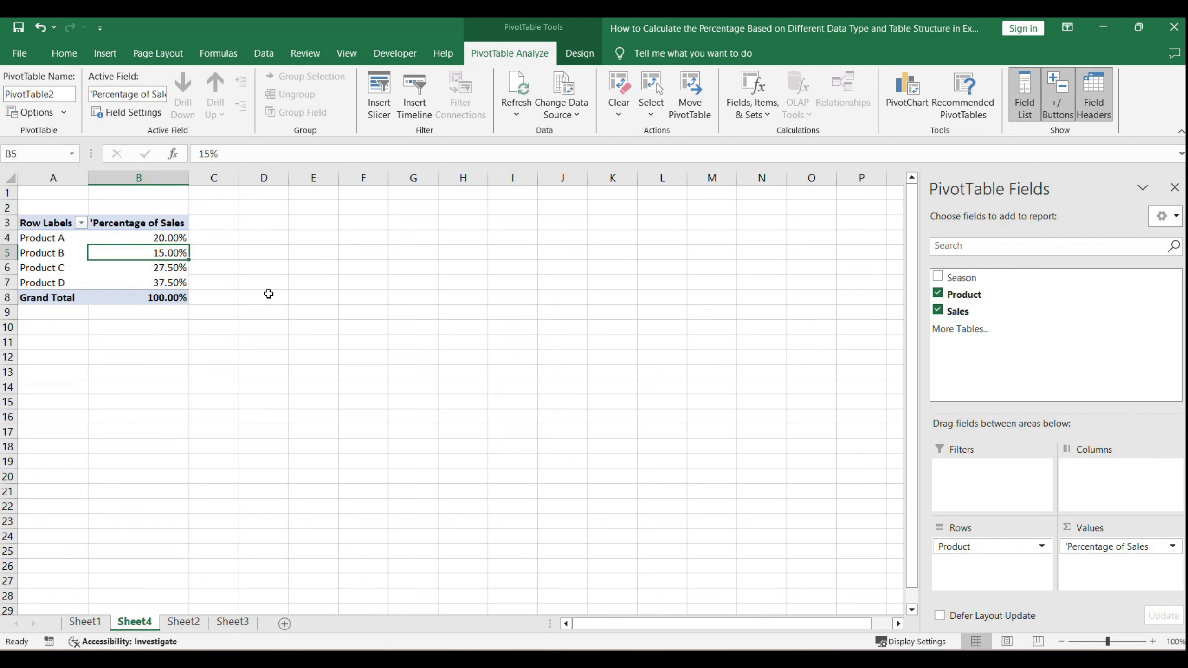
left_click(290, 293)
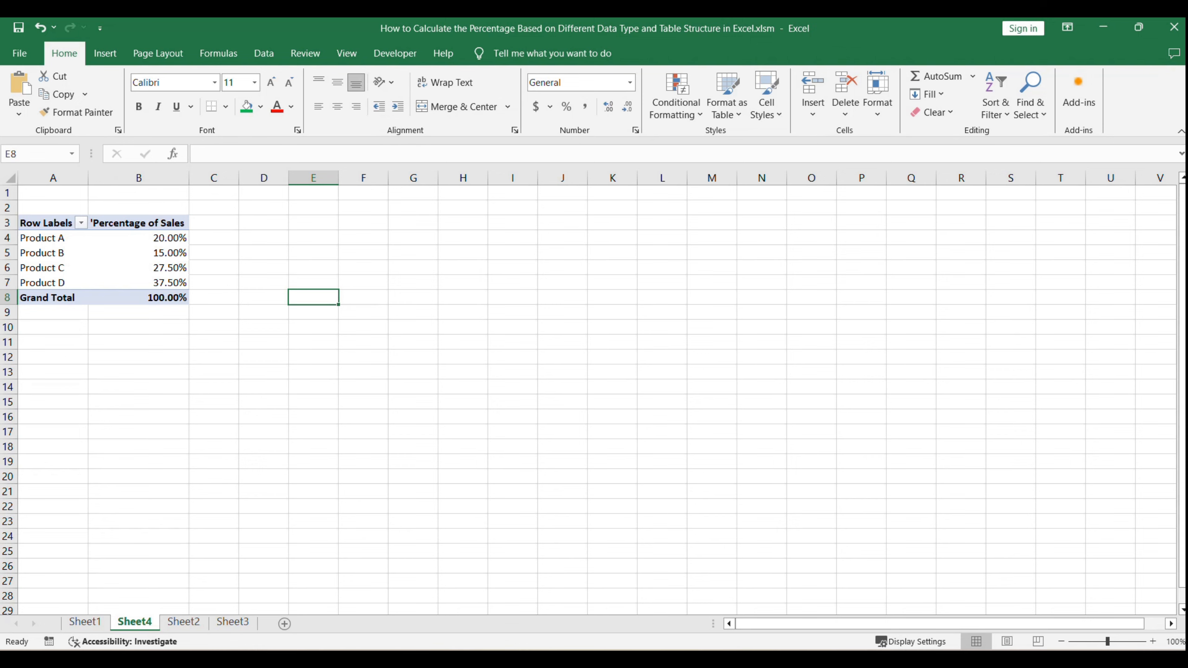
Step: Open the Visual Basic editor for the workbook
key("alt+F11")
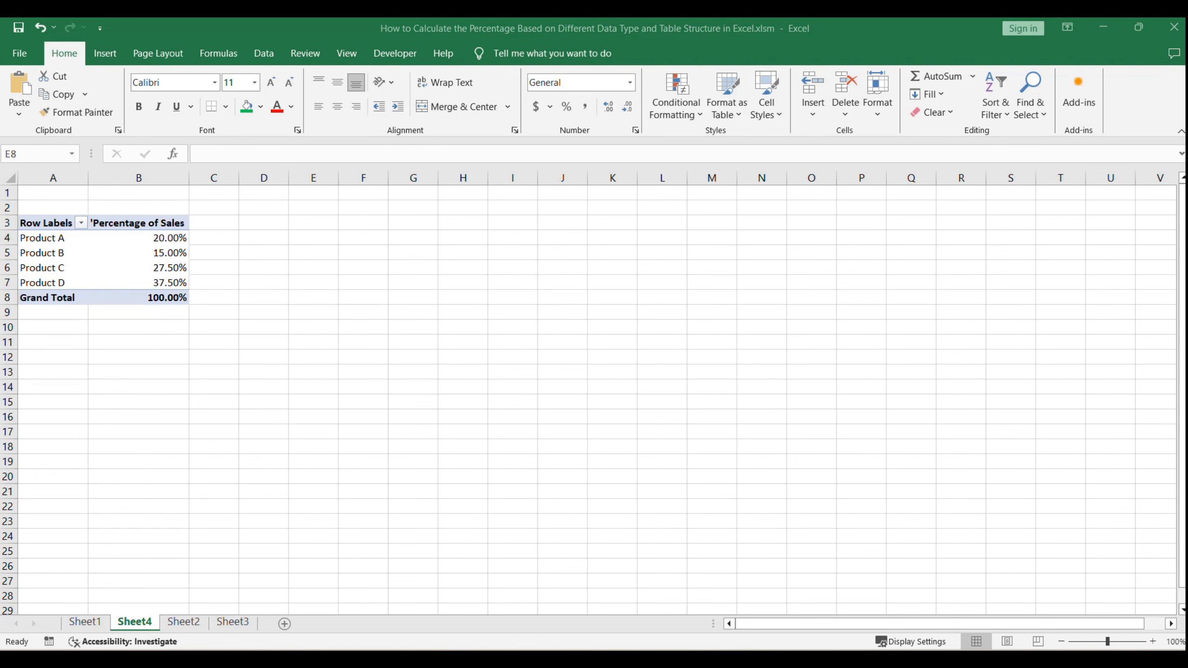